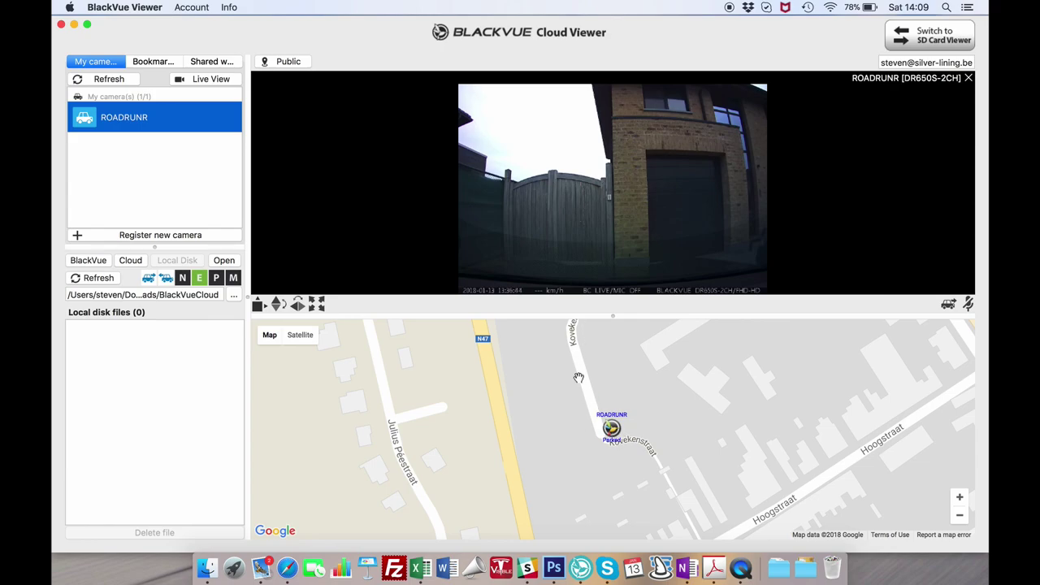
Step: Switch the ROADRUNR live view to the other camera
click(949, 304)
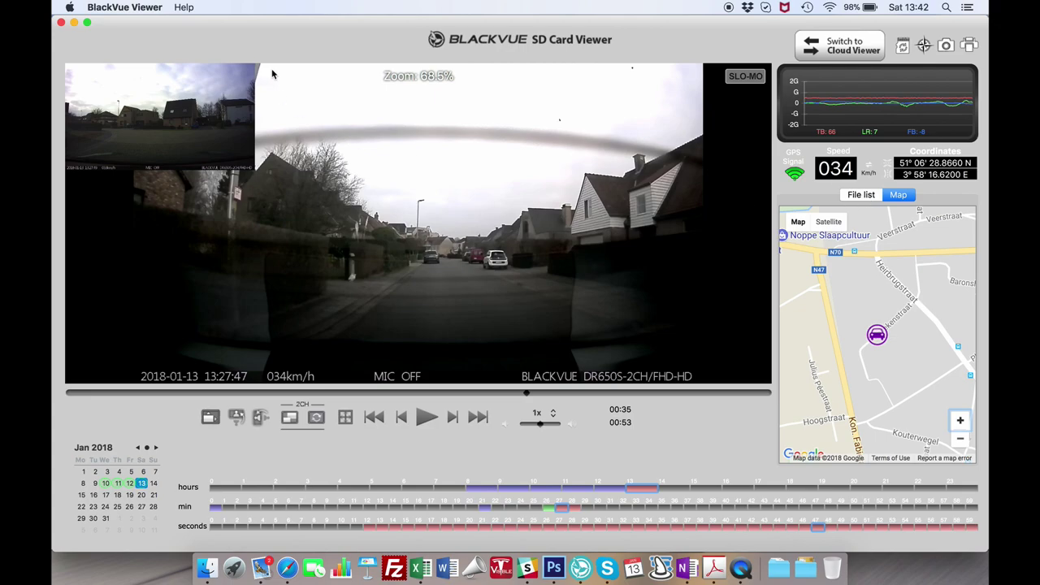
Step: Open the DR650S-2CH camera preferences and set the video brightness to the middle mark
click(125, 8)
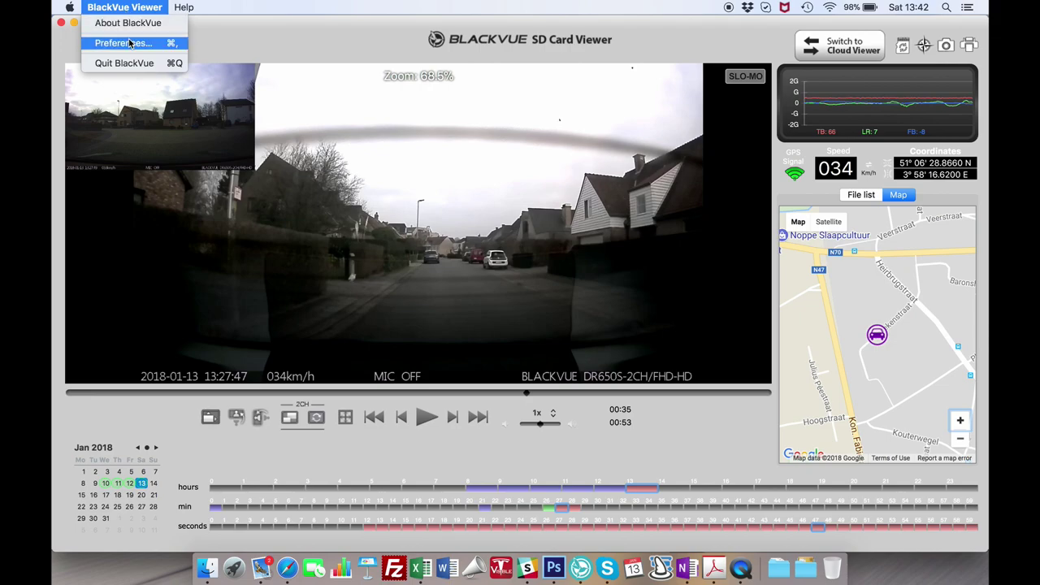
click(129, 42)
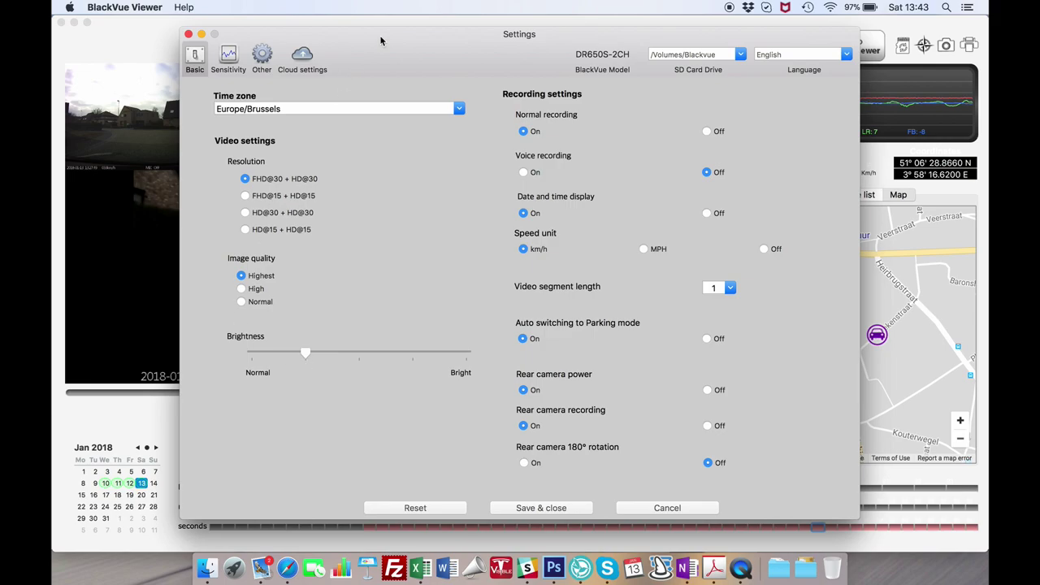
drag(385, 40, 418, 22)
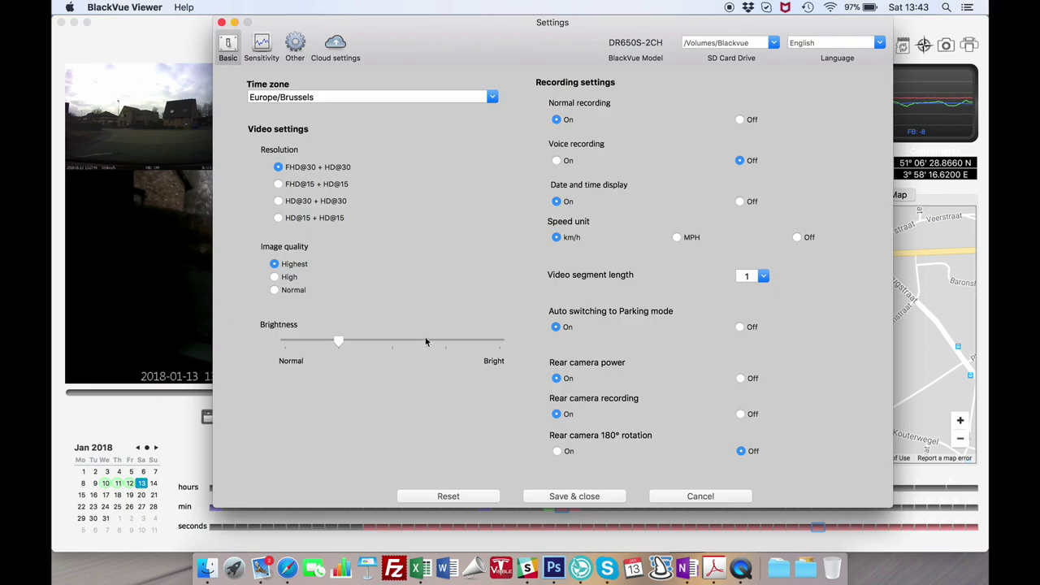
click(392, 342)
drag(483, 33, 567, 33)
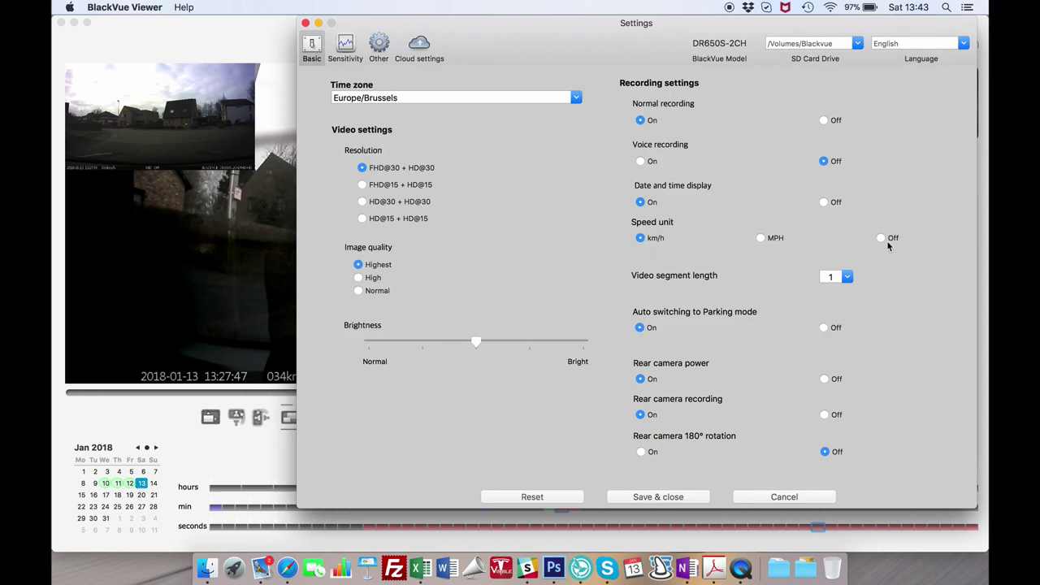
Step: View the available video segment lengths and keep 1 selected
click(848, 278)
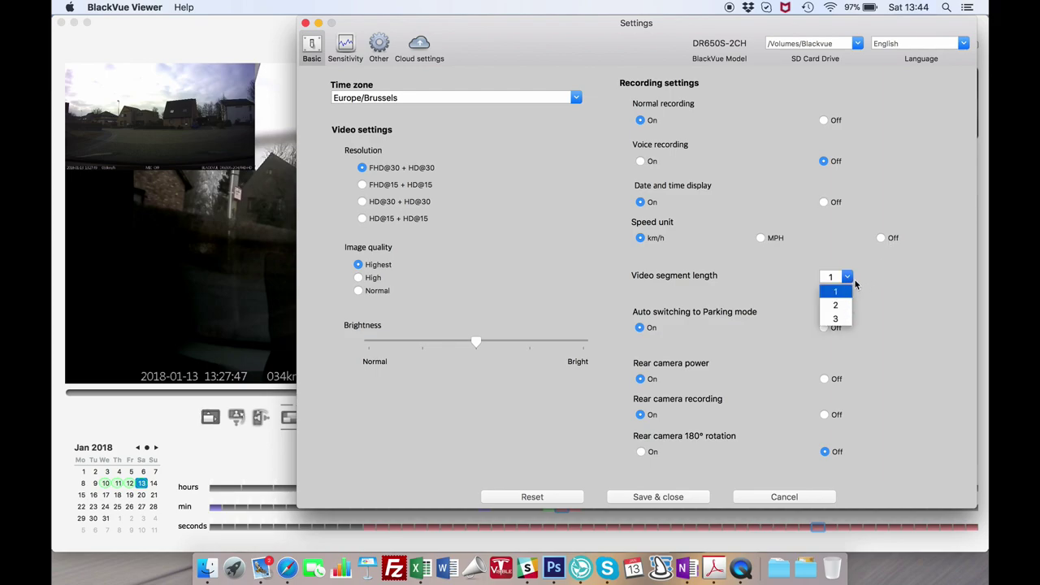
click(850, 281)
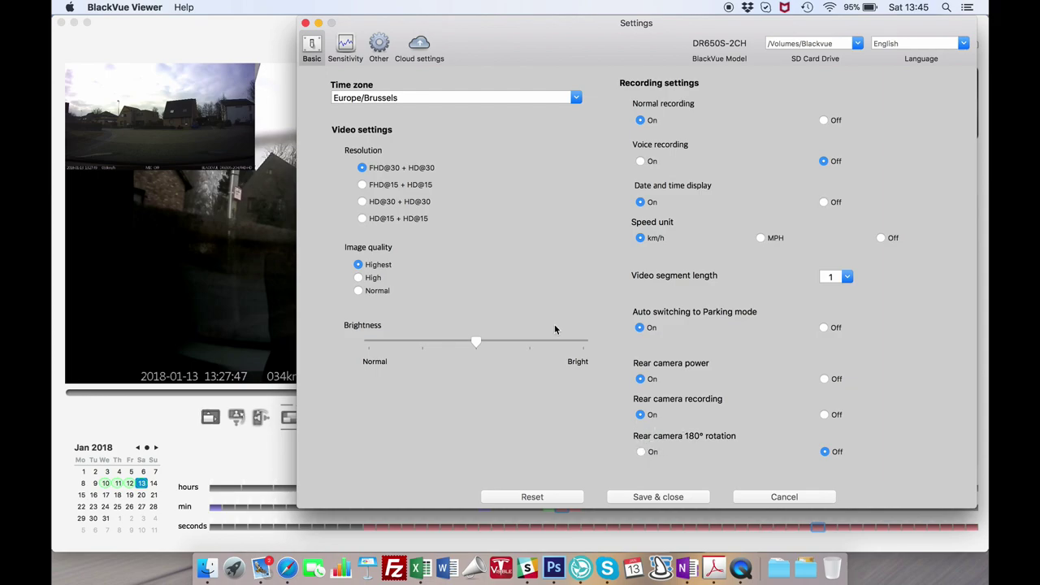
Step: Open the advanced Normal mode sensitivity settings, then play and pause the event recording 20180113_132712_EF to inspect its G-sensor graphs
click(344, 47)
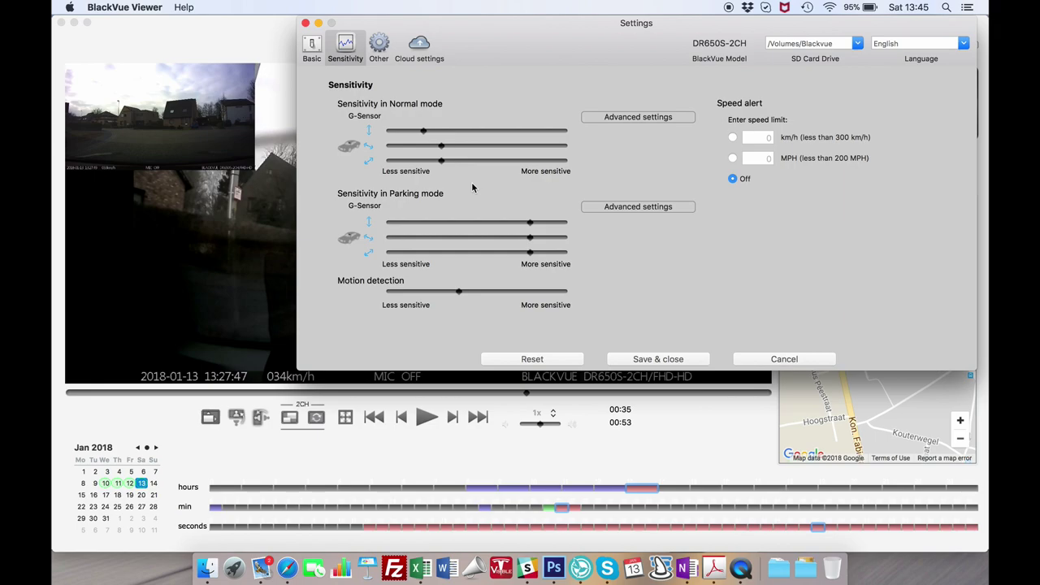
click(643, 117)
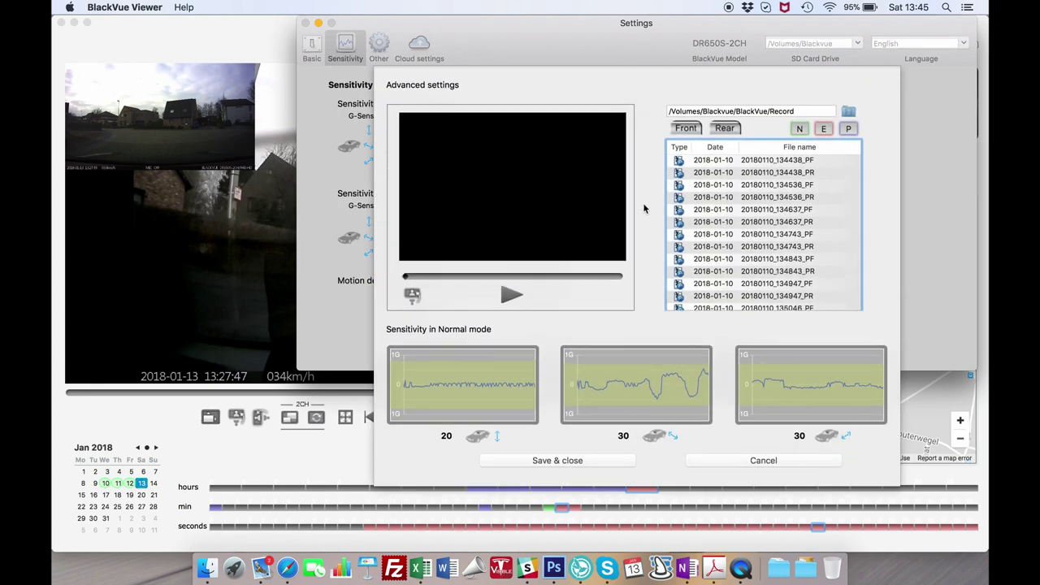
scroll(763, 231, down, 20)
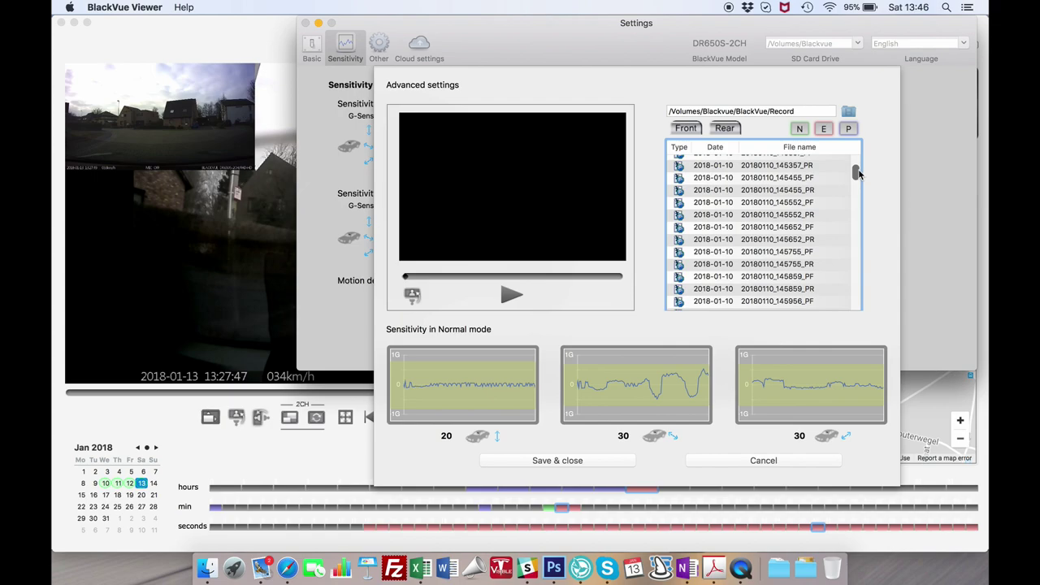
drag(858, 173, 858, 301)
click(755, 301)
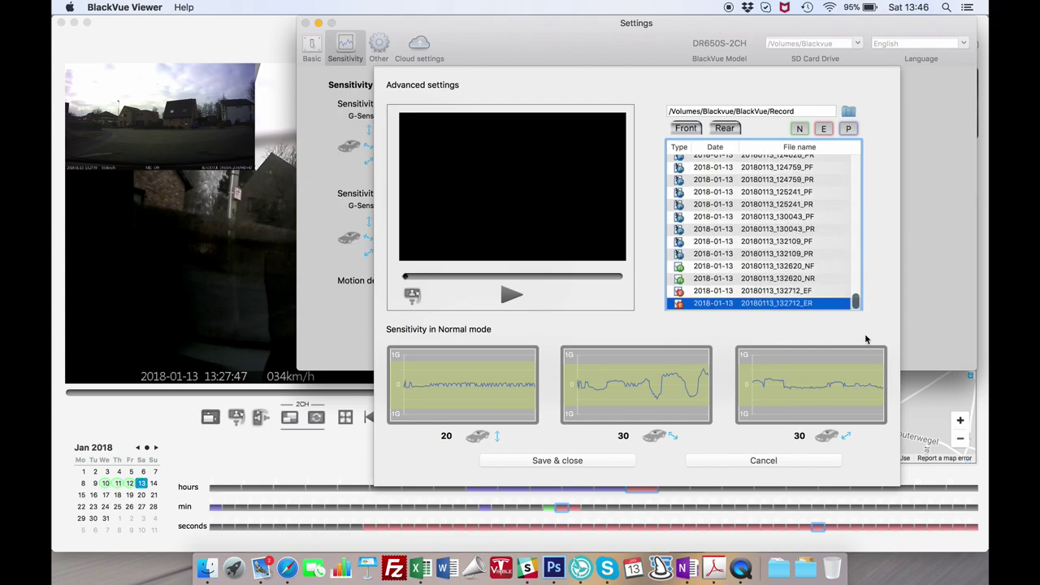
double_click(755, 292)
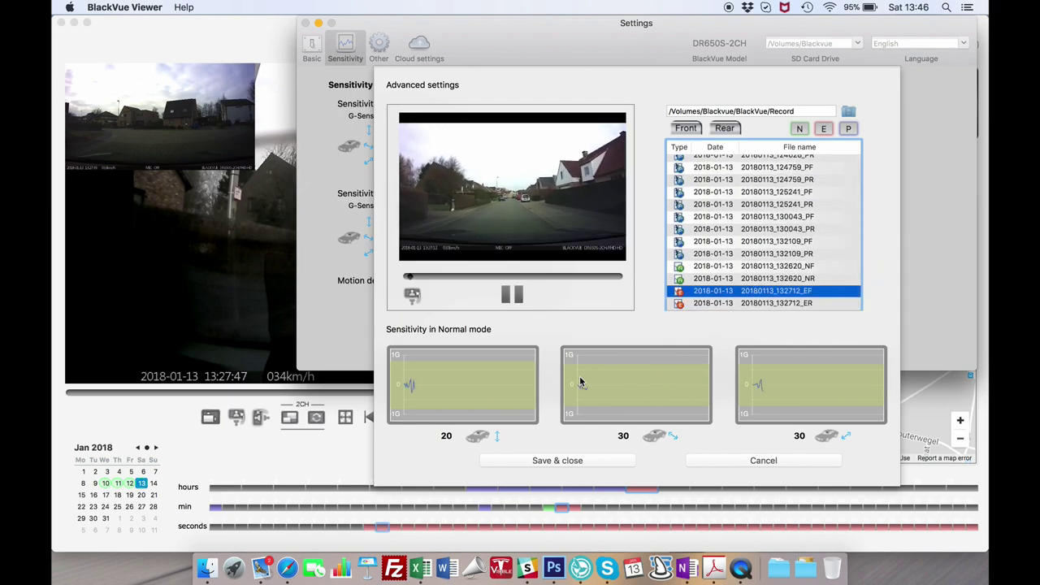
click(520, 298)
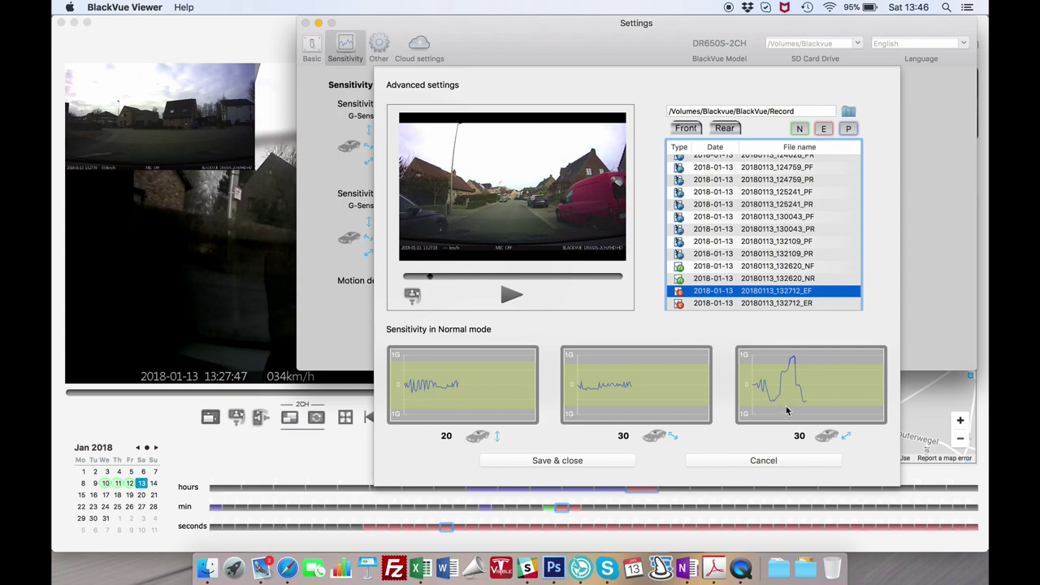
Step: Try a sensitivity of 56 on the third G-sensor graph for Normal mode, and discard the advanced settings
click(786, 408)
drag(786, 408, 786, 401)
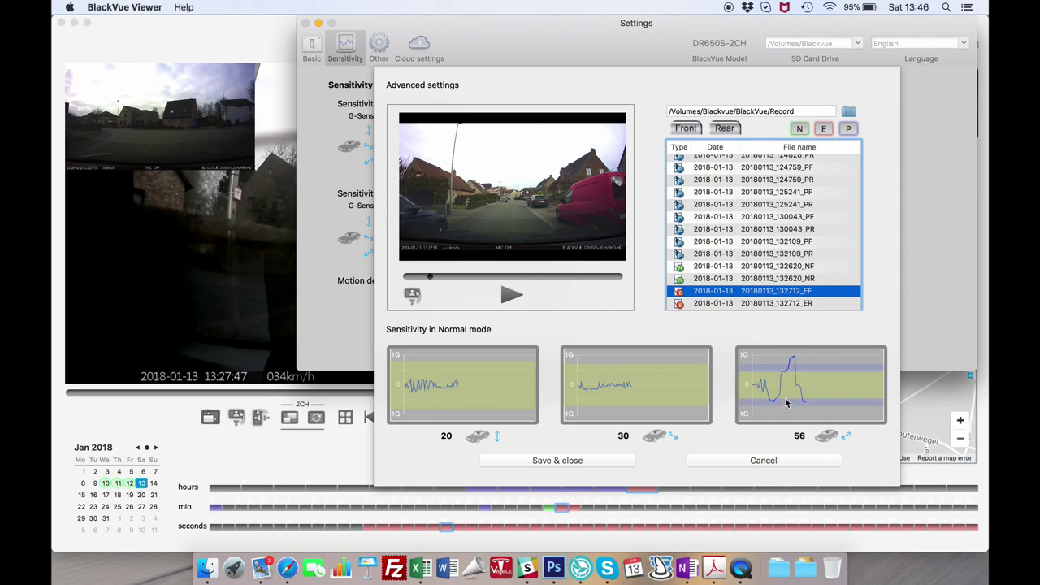
drag(786, 401, 785, 401)
click(763, 460)
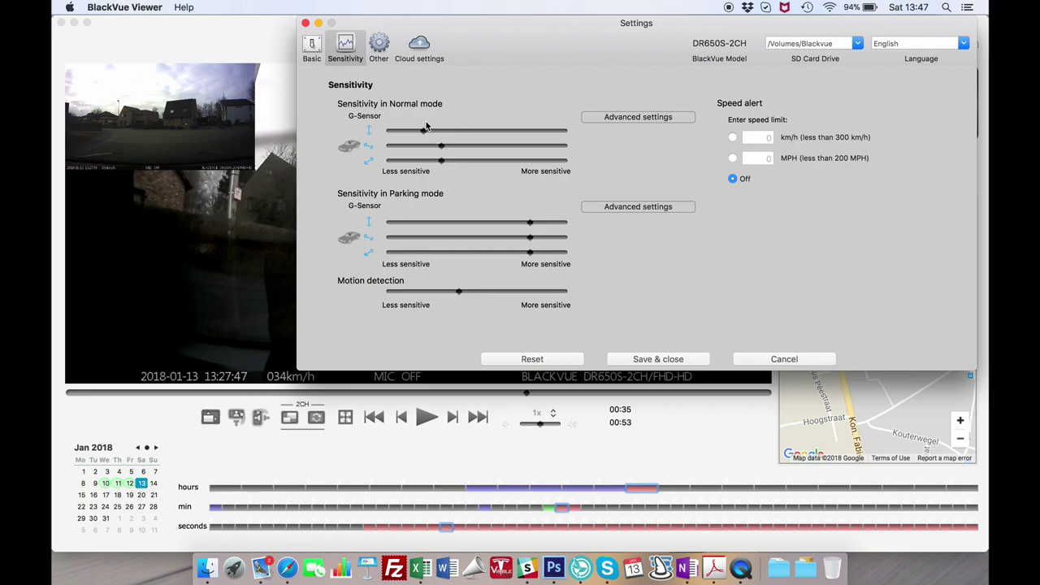
Step: Review the Wi-Fi, LED and voice guidance settings with the recording status LED kept off, and open the Cloud settings
click(378, 46)
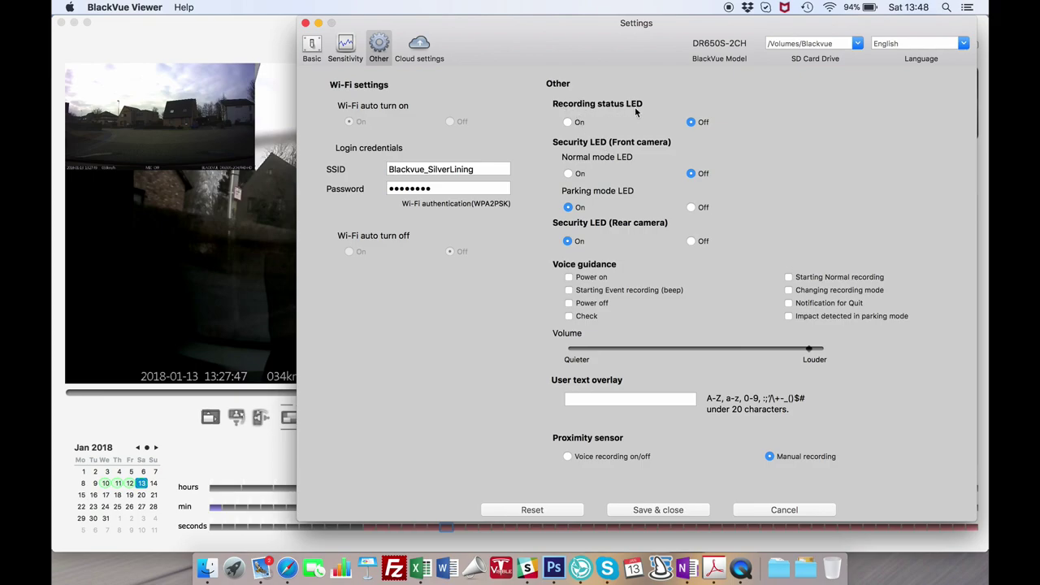
click(691, 123)
click(417, 50)
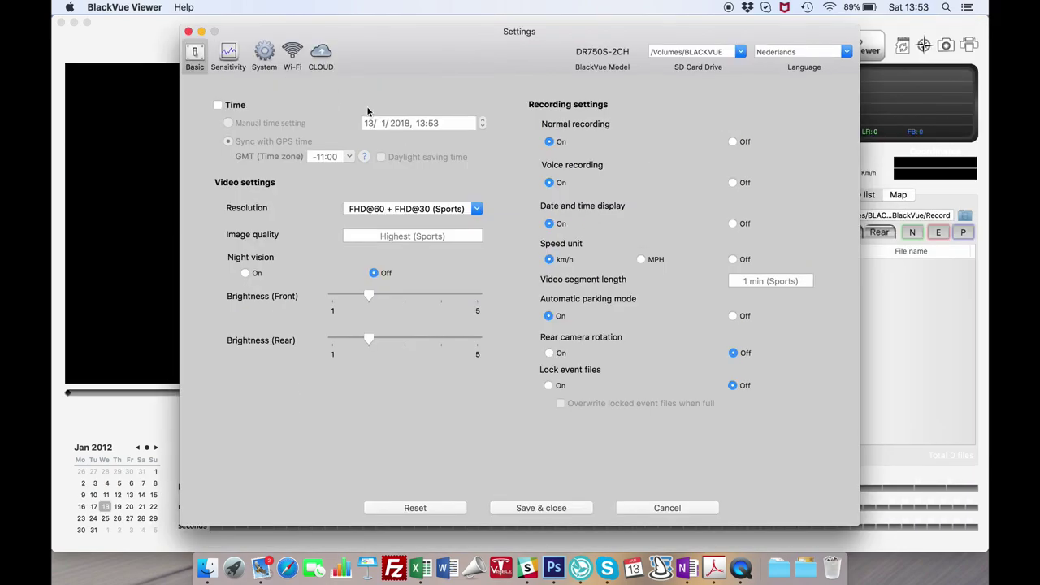
Step: Enable the DR750S-2CH time settings, set the GMT time zone to +1:00, and select manual time setting
click(219, 108)
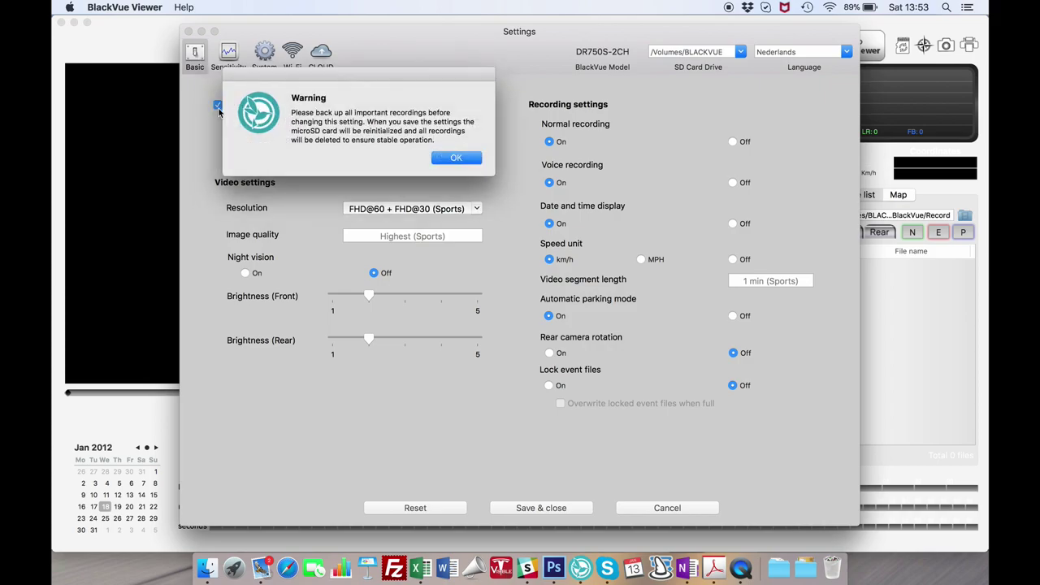
click(458, 160)
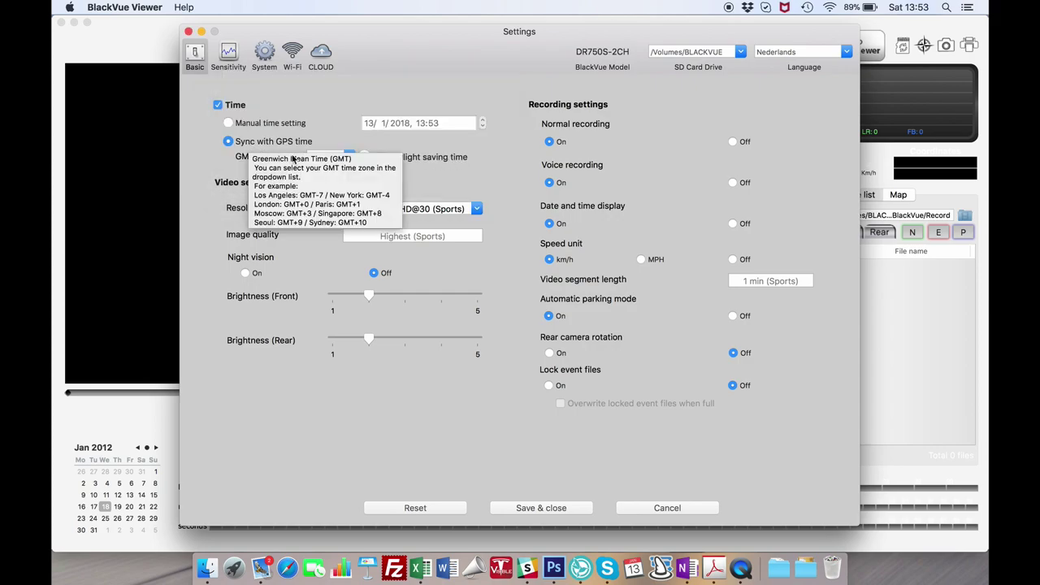
click(349, 158)
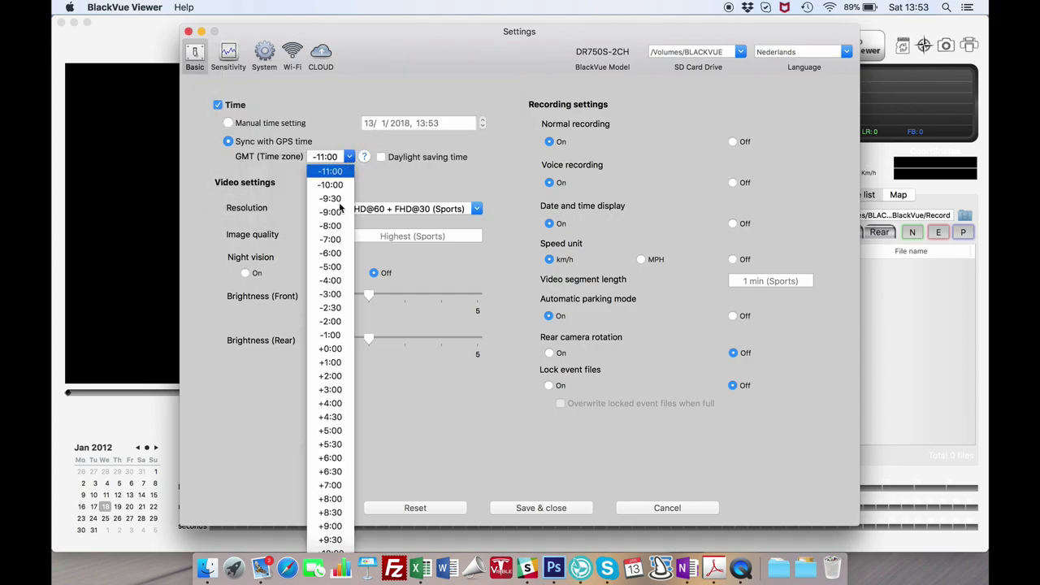
click(331, 362)
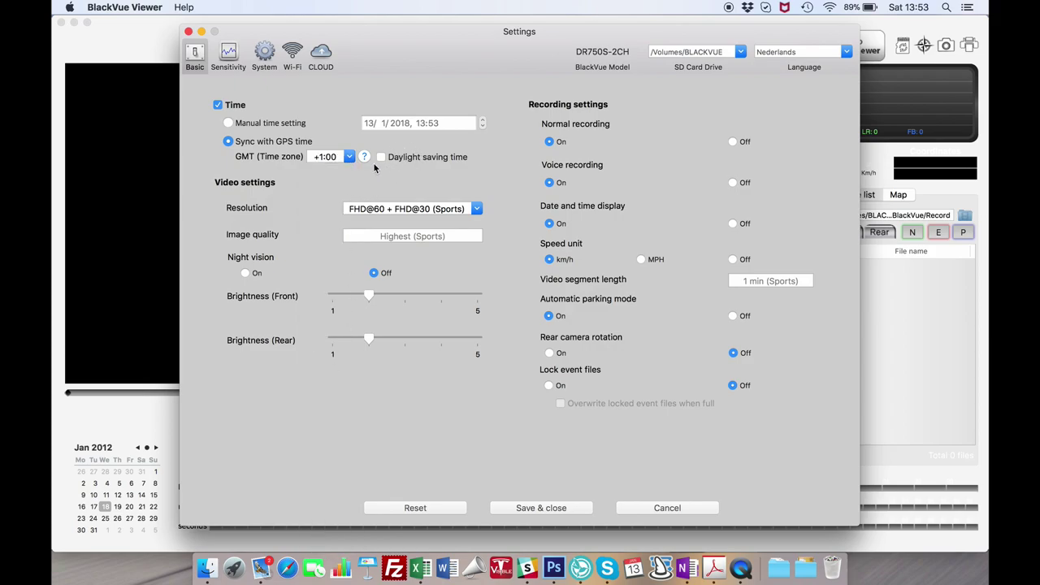
click(229, 124)
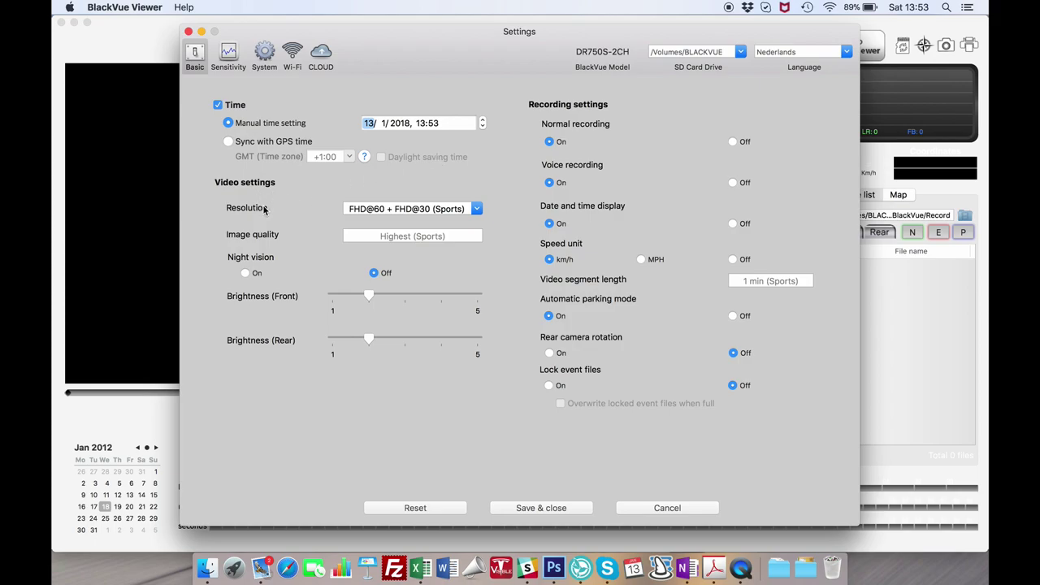
Step: View the available video resolutions and keep FHD@60 + FHD@30 (Sports) selected
click(476, 210)
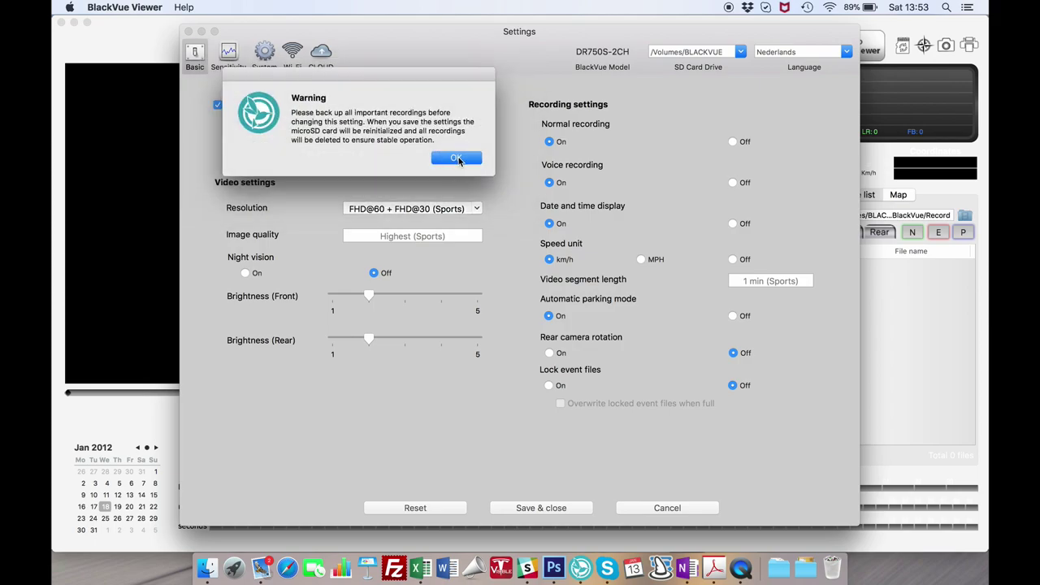
click(459, 158)
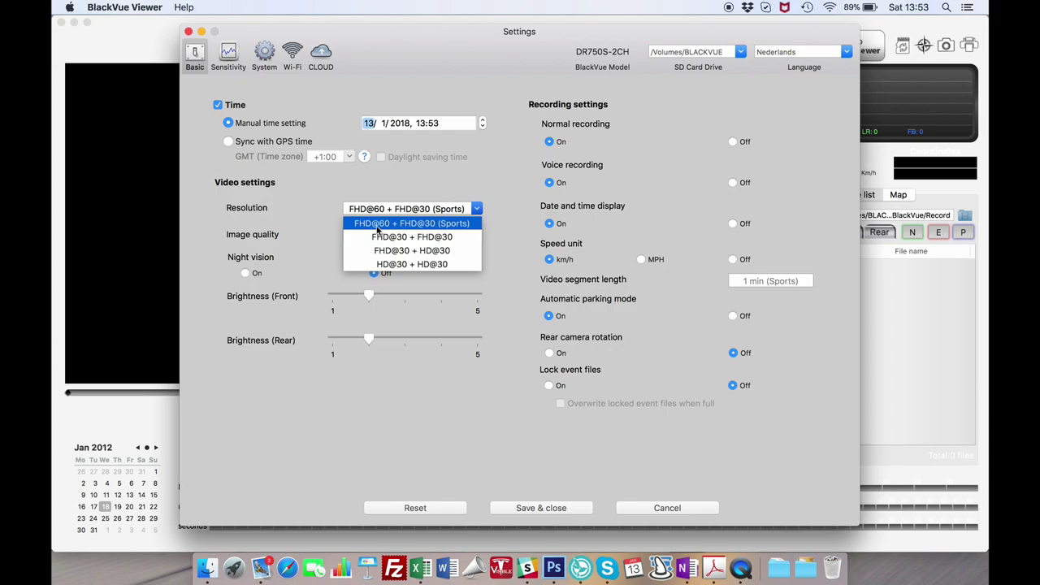
click(330, 209)
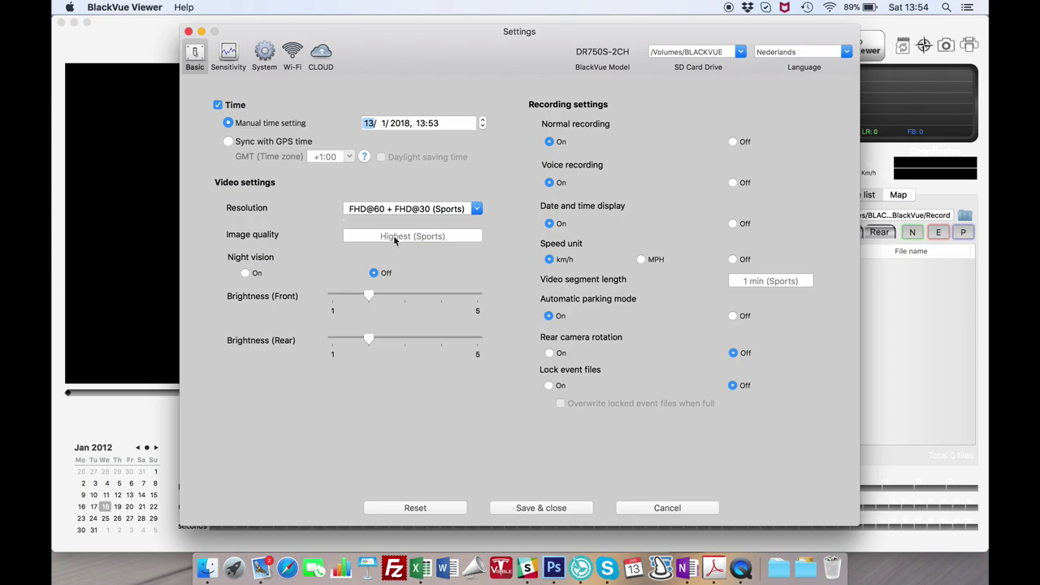
Step: Turn on night vision and set the rear camera brightness to 3
click(246, 274)
click(406, 341)
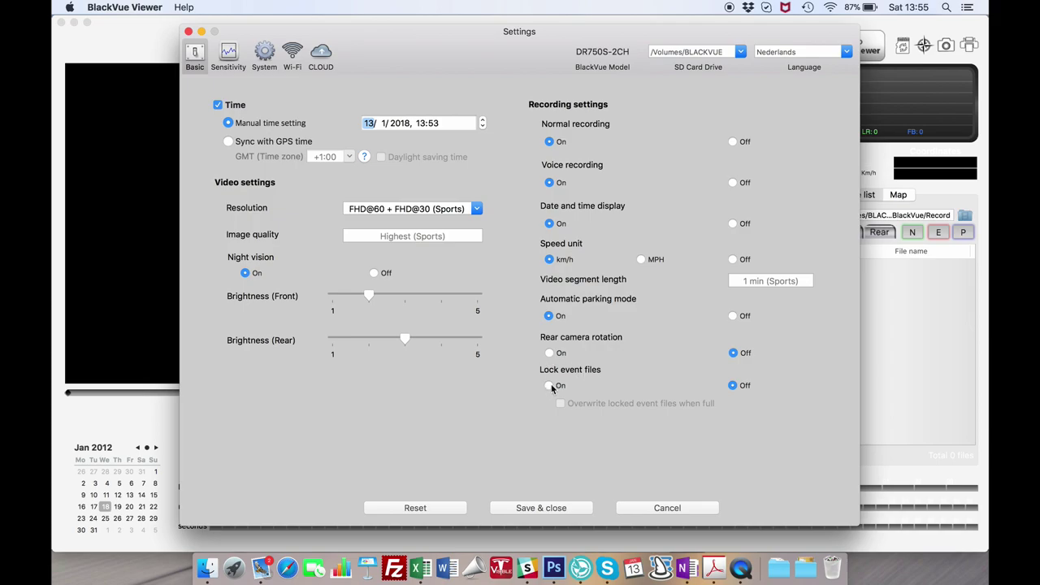
Step: Turn on locking of event files and enable overwriting locked event files when full
click(549, 385)
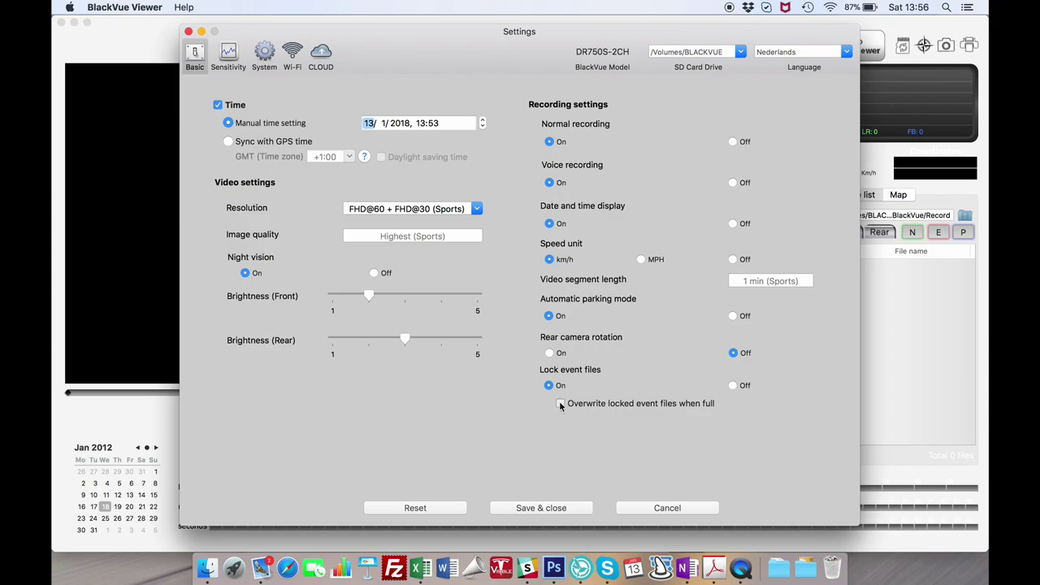
click(559, 404)
Step: Review the DR750S-2CH's sensitivity, system, Wi-Fi and Cloud settings, including the choices for the scheduled reboot time
click(230, 55)
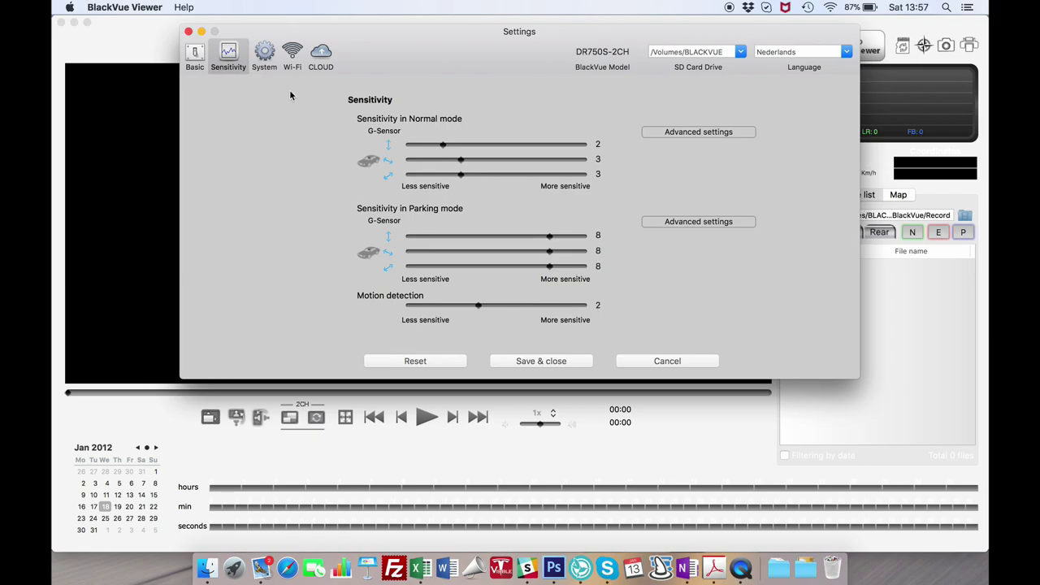
click(266, 54)
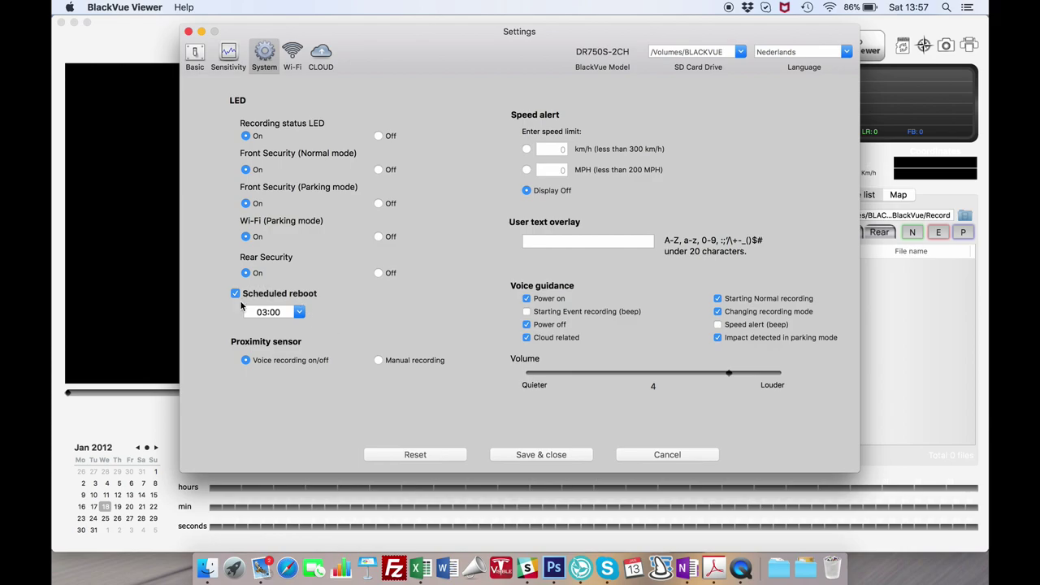
click(299, 313)
click(298, 313)
click(293, 55)
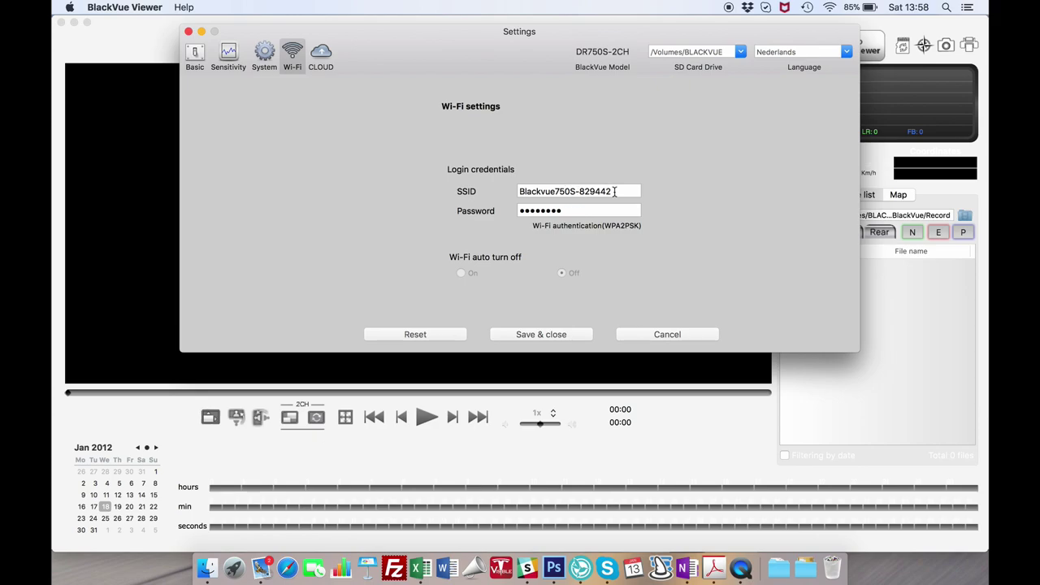
click(324, 50)
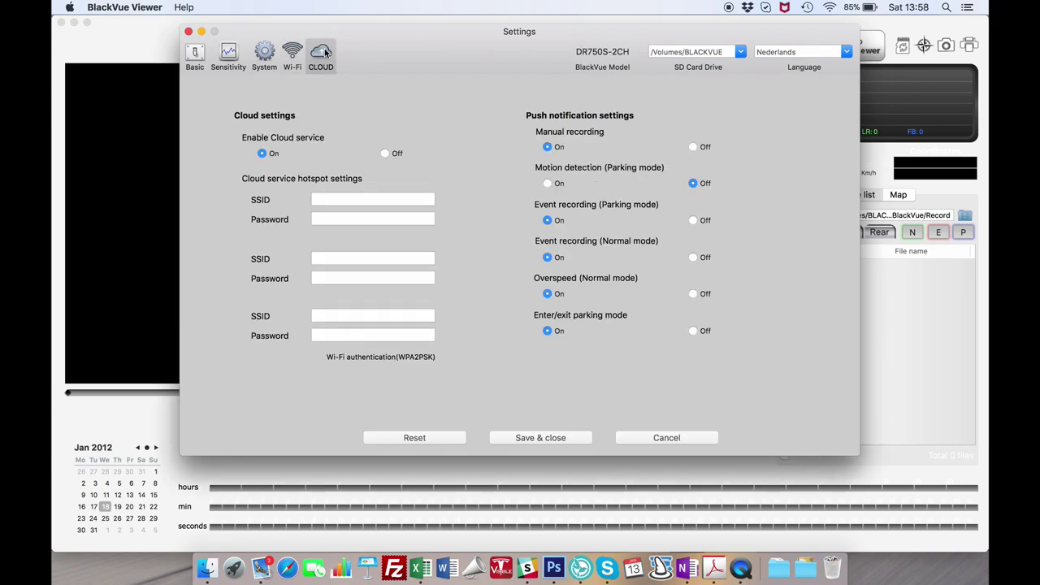